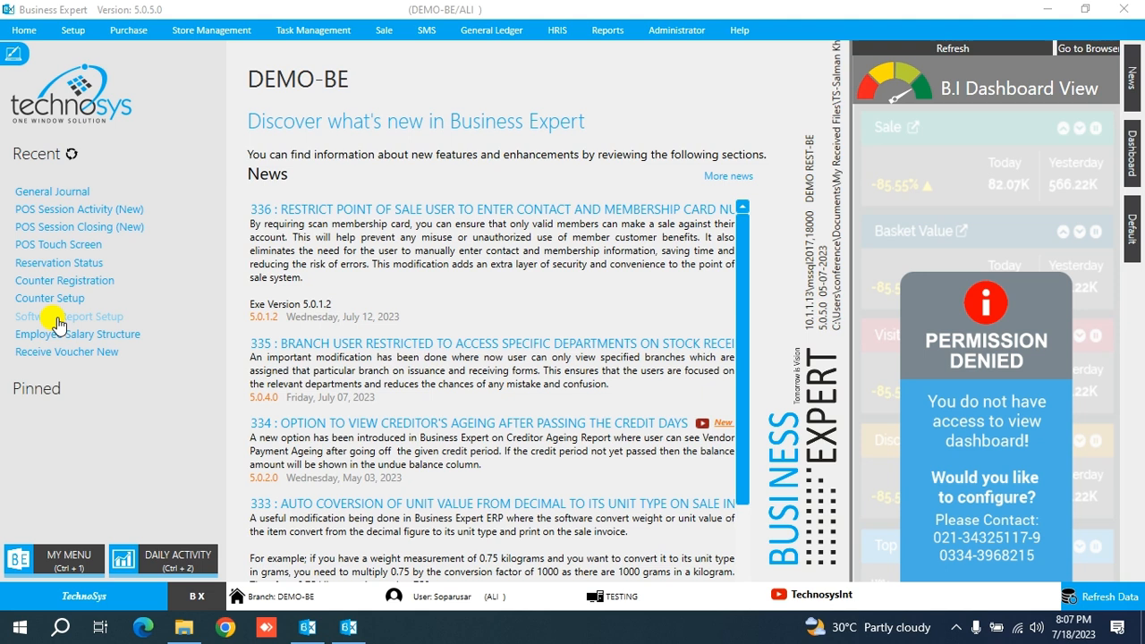
Open the HRIS Attendance View and filter attendance by date from 01-01-2023 to 31-01-2023.
left_click(557, 30)
left_click(565, 86)
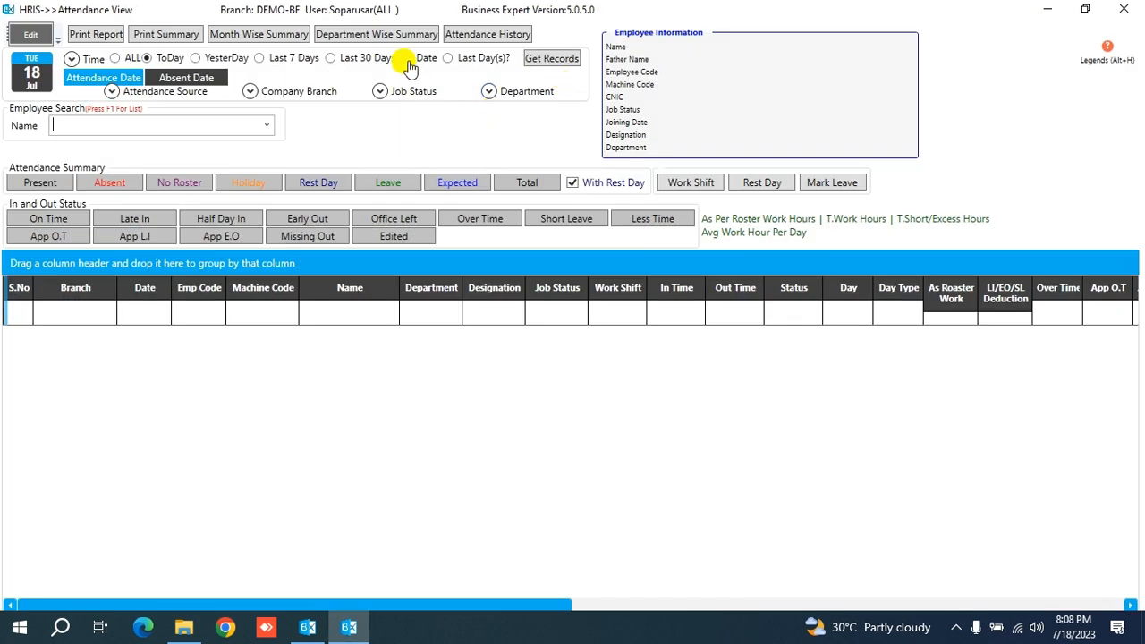
left_click(408, 59)
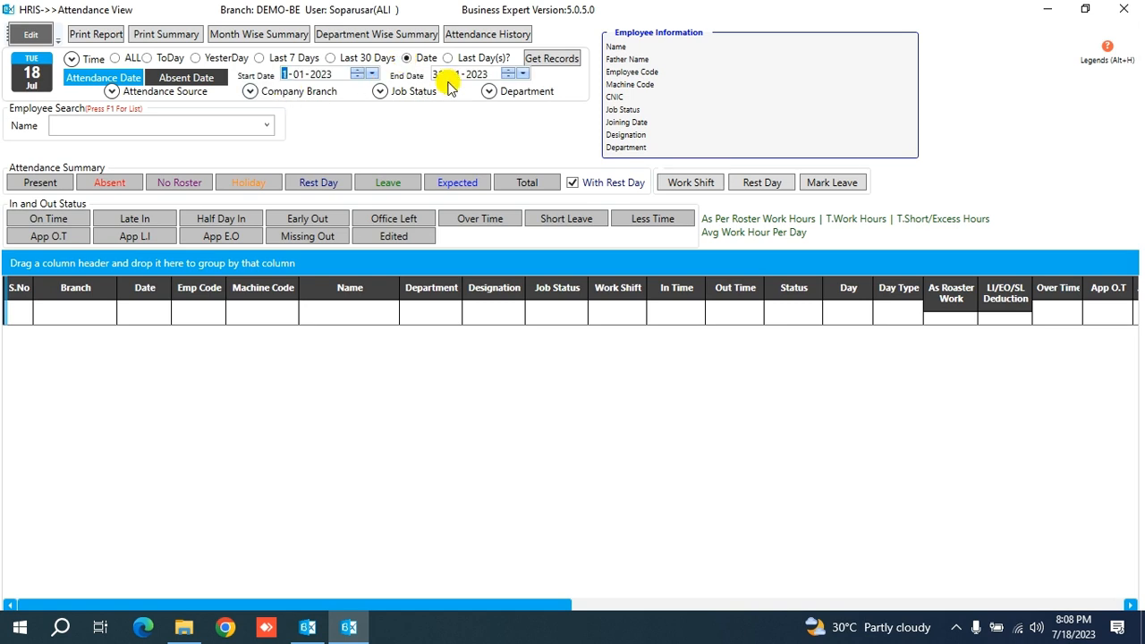
Find the employee by employee code in the employee list, select them and retrieve their attendance records.
left_click(244, 125)
key("F1")
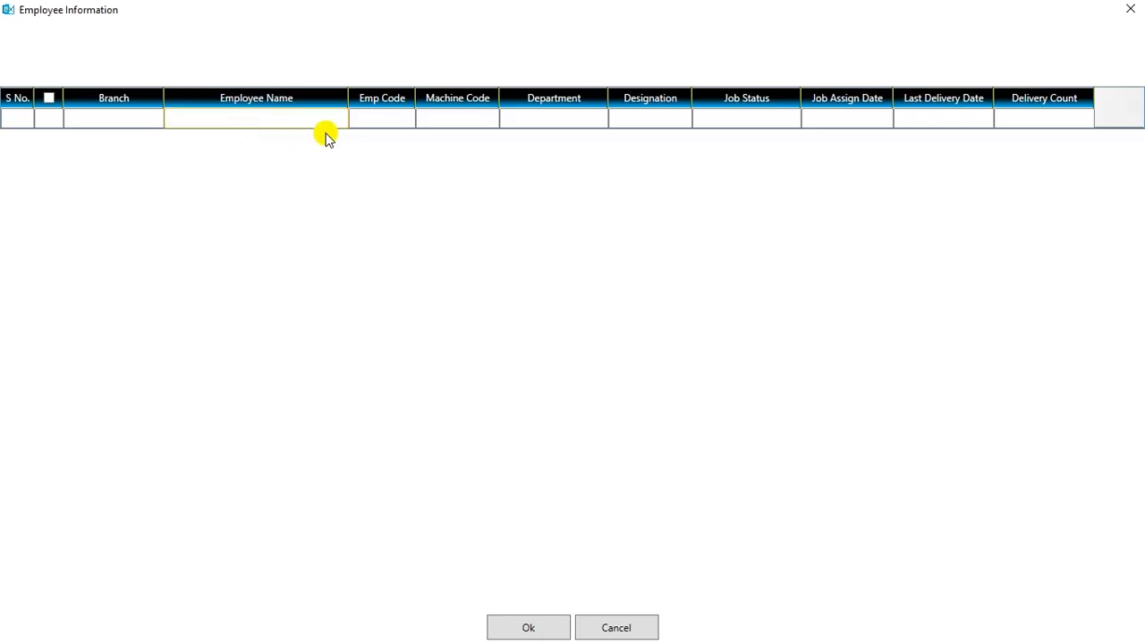
left_click(367, 123)
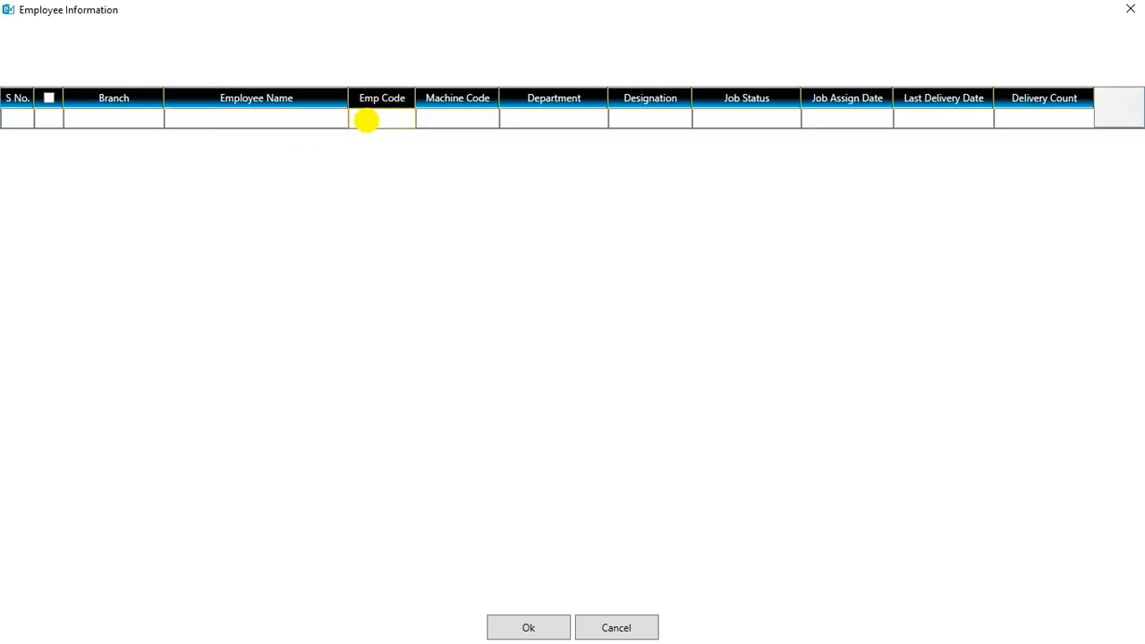
type("506")
left_click(49, 139)
left_click(526, 626)
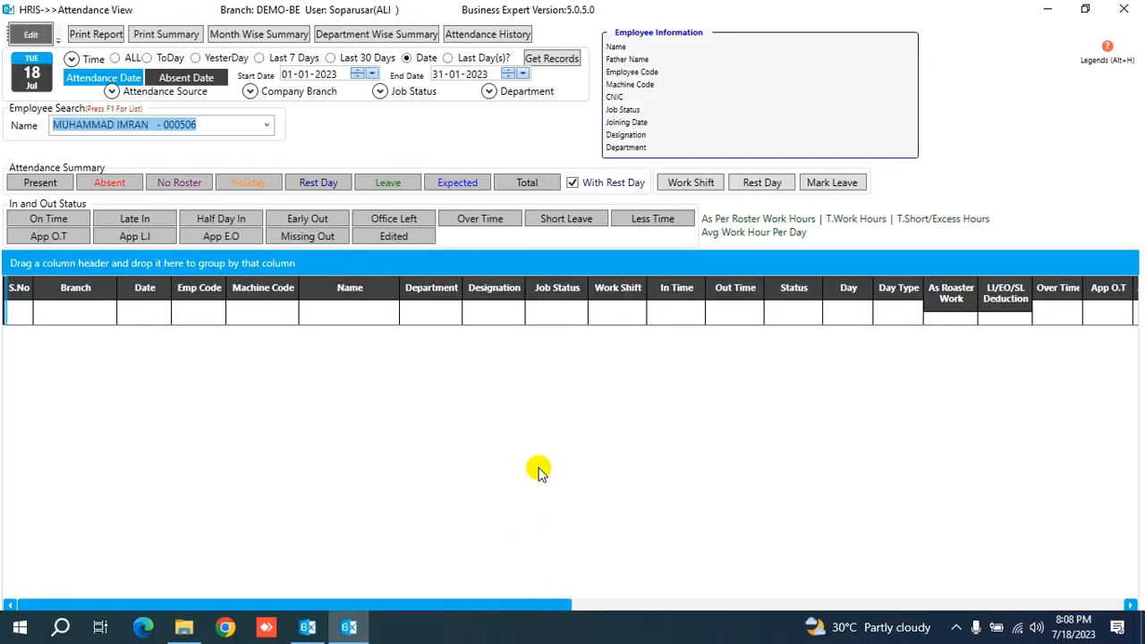
left_click(547, 59)
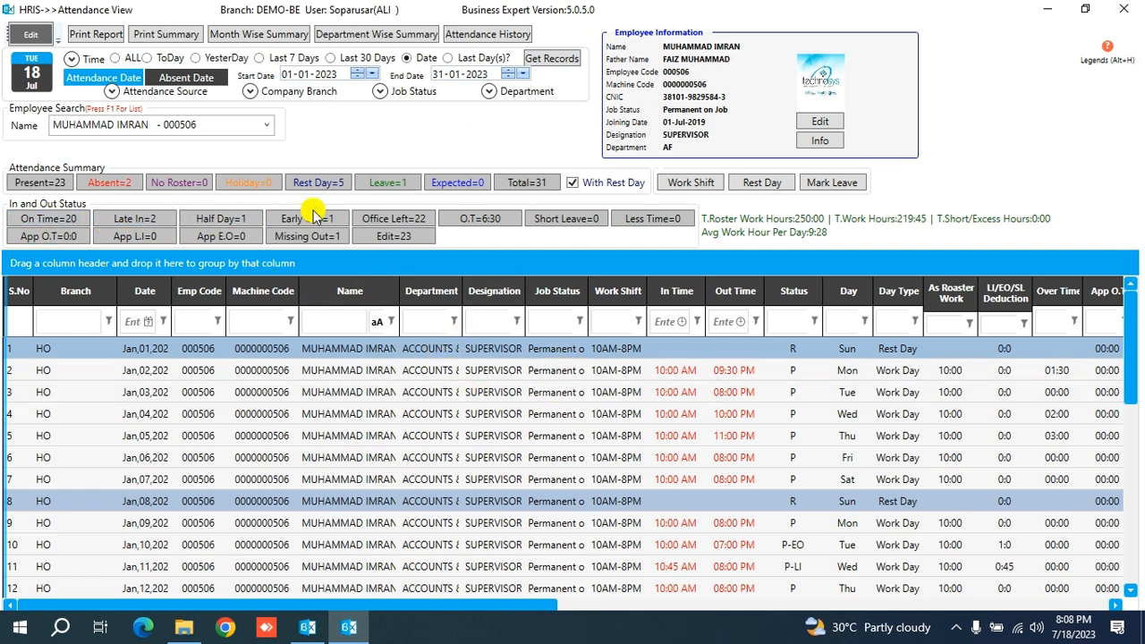
Filter the attendance to overtime records, select all of them and open the overtime approval setup.
left_click(477, 224)
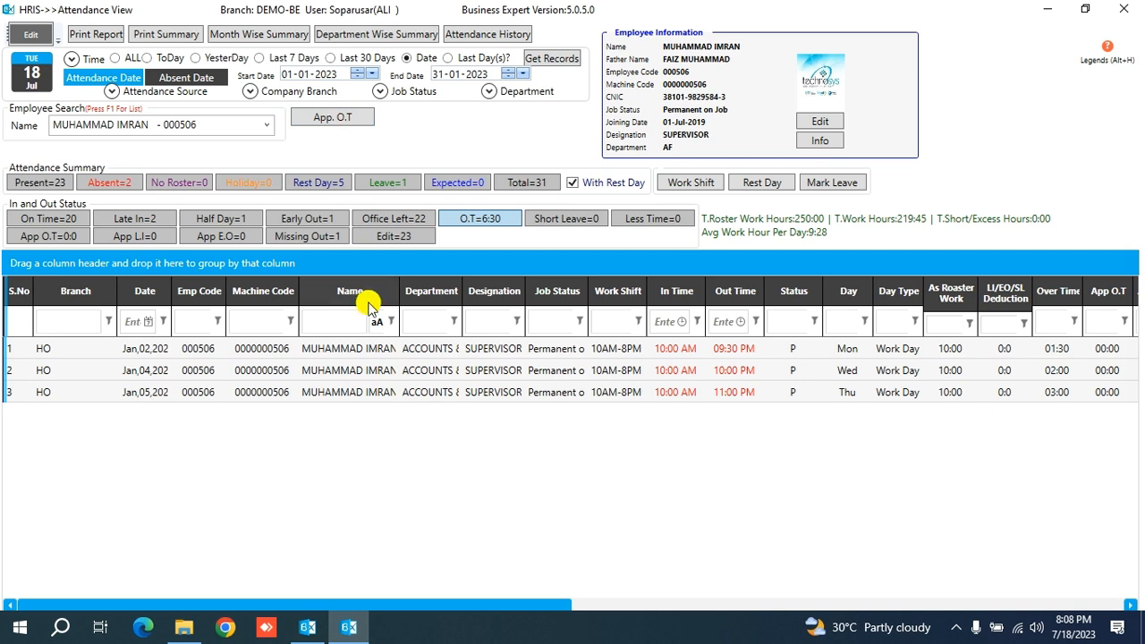
left_click(350, 351)
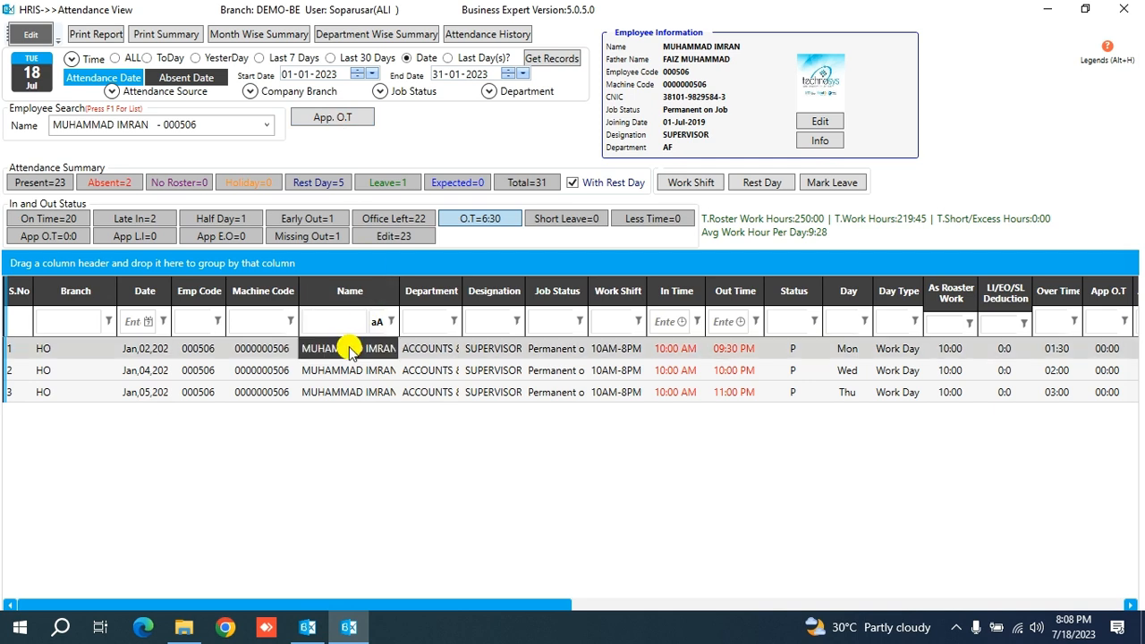
key("ctrl+a")
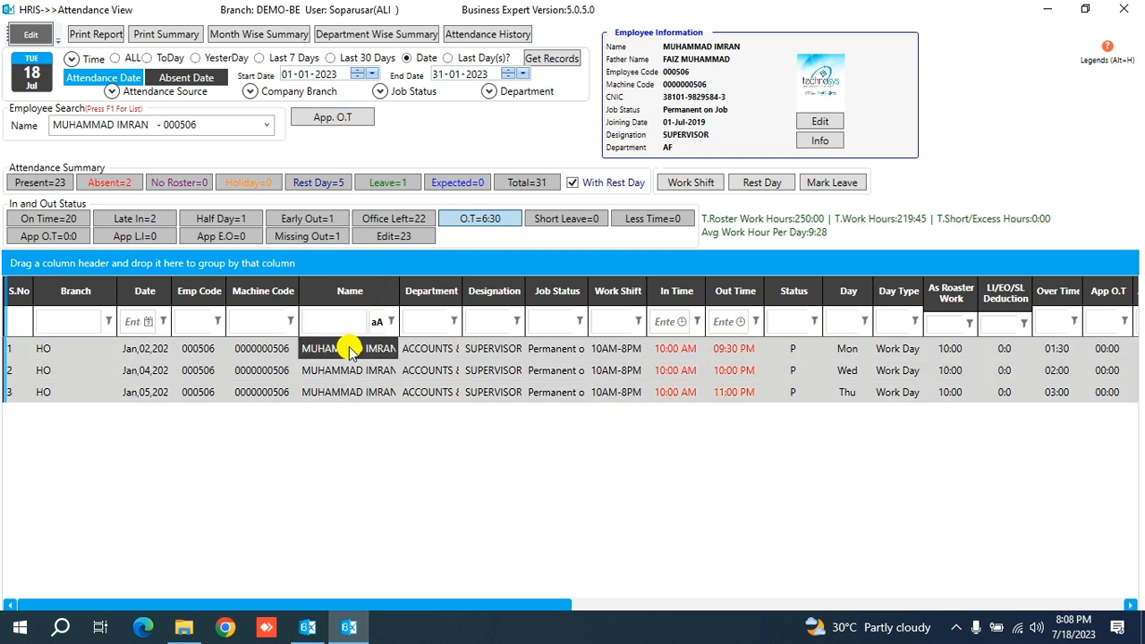
left_click(324, 119)
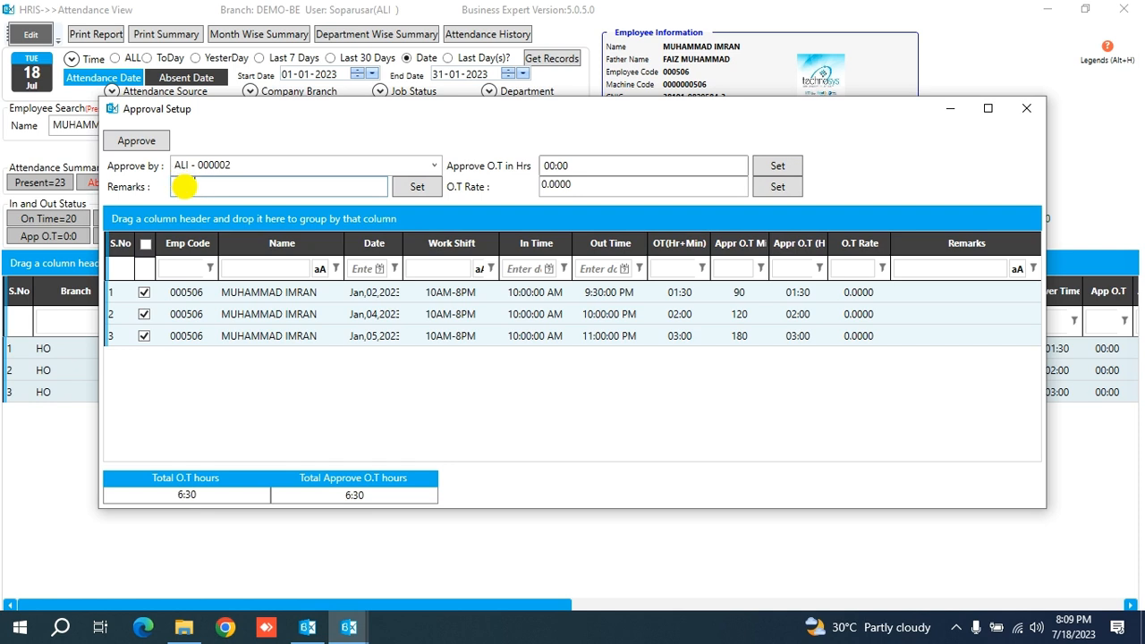
Apply the remark "Approve", 01:00 approved overtime hours and an overtime rate of 1 to all listed records.
left_click(407, 186)
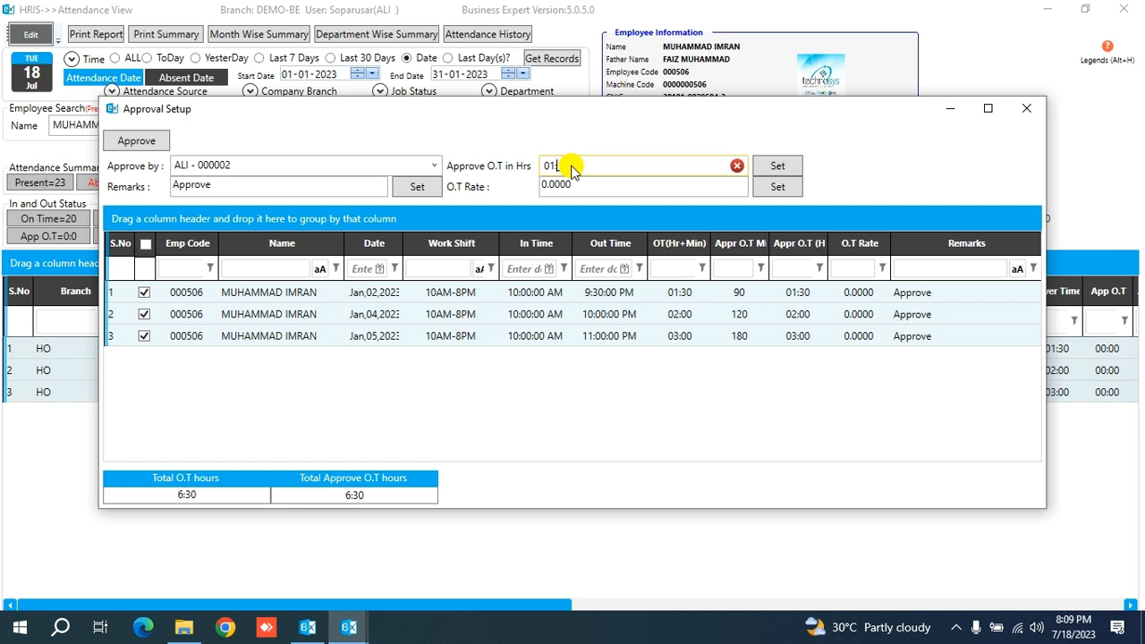
left_click(784, 168)
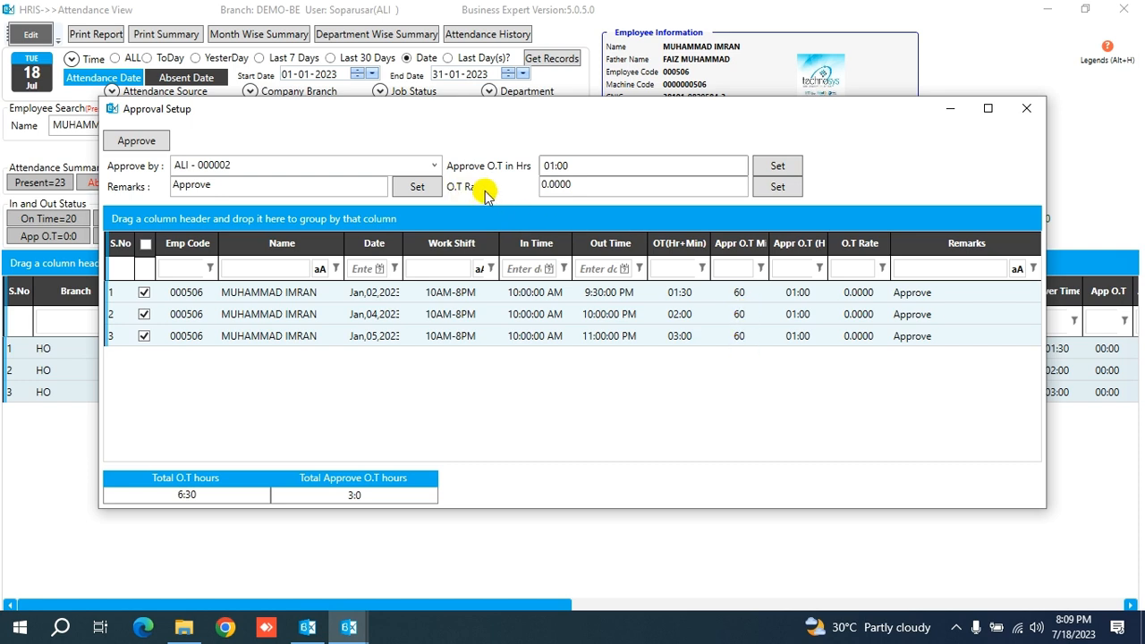
left_click(586, 189)
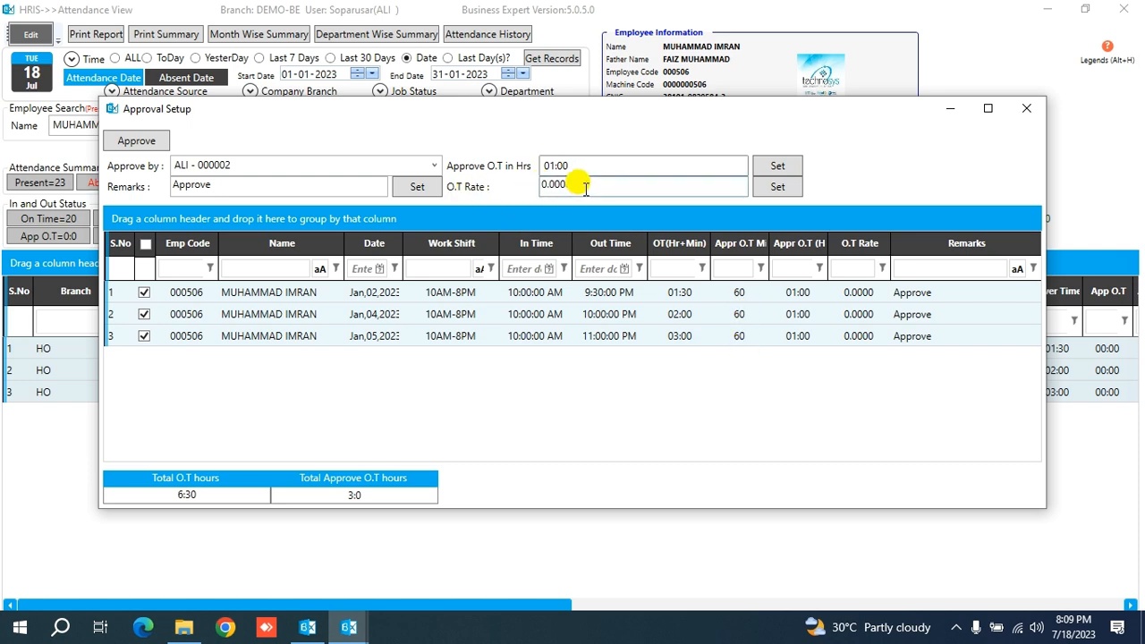
type("1")
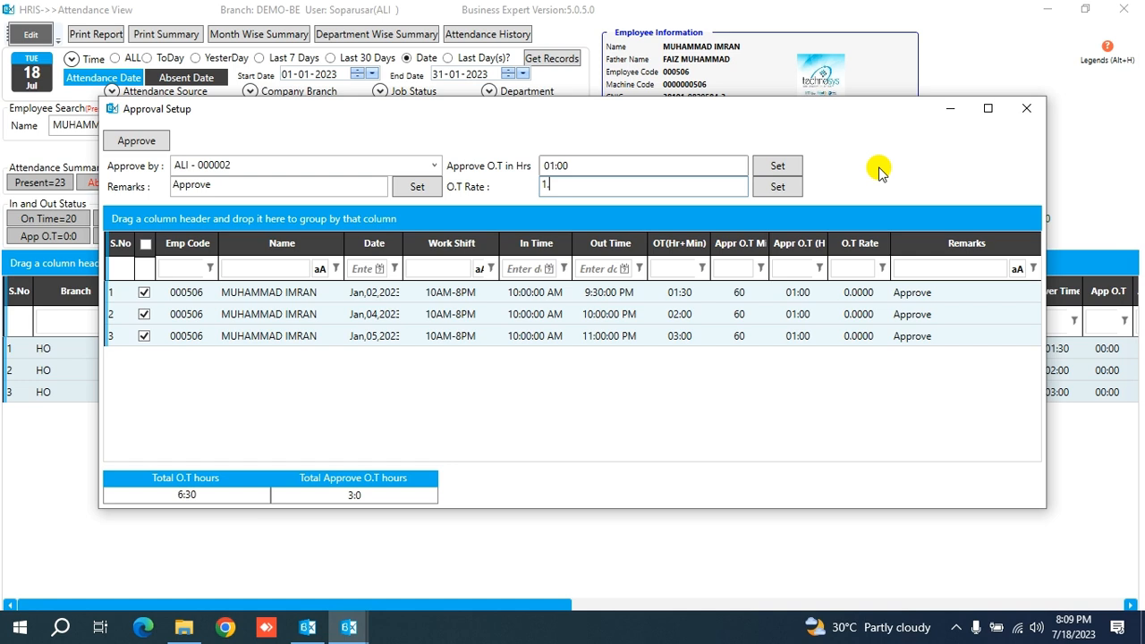
left_click(769, 190)
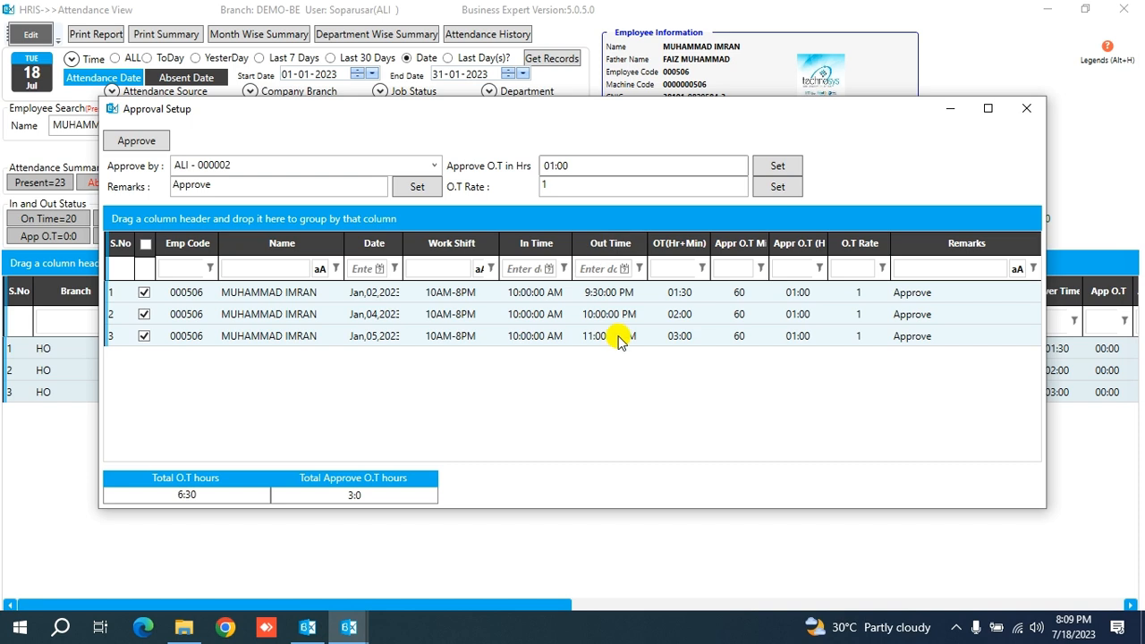
Set the approved overtime minutes to 80 for the Jan 02 record and 100 for the Jan 04 record.
left_click(742, 293)
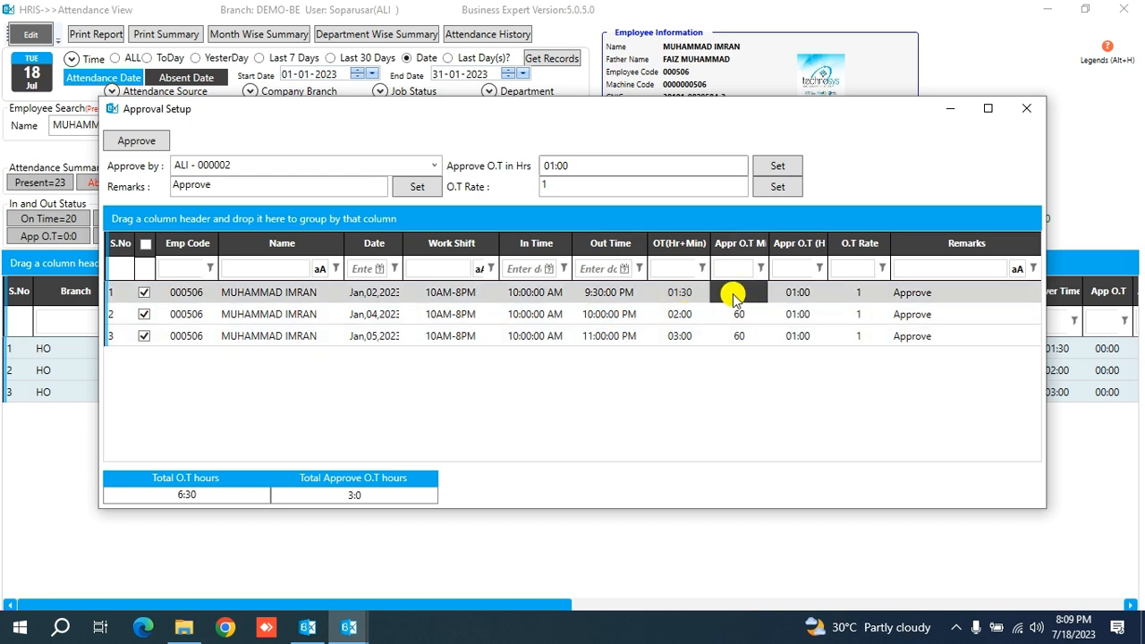
left_click(738, 296)
type("8")
key("Return")
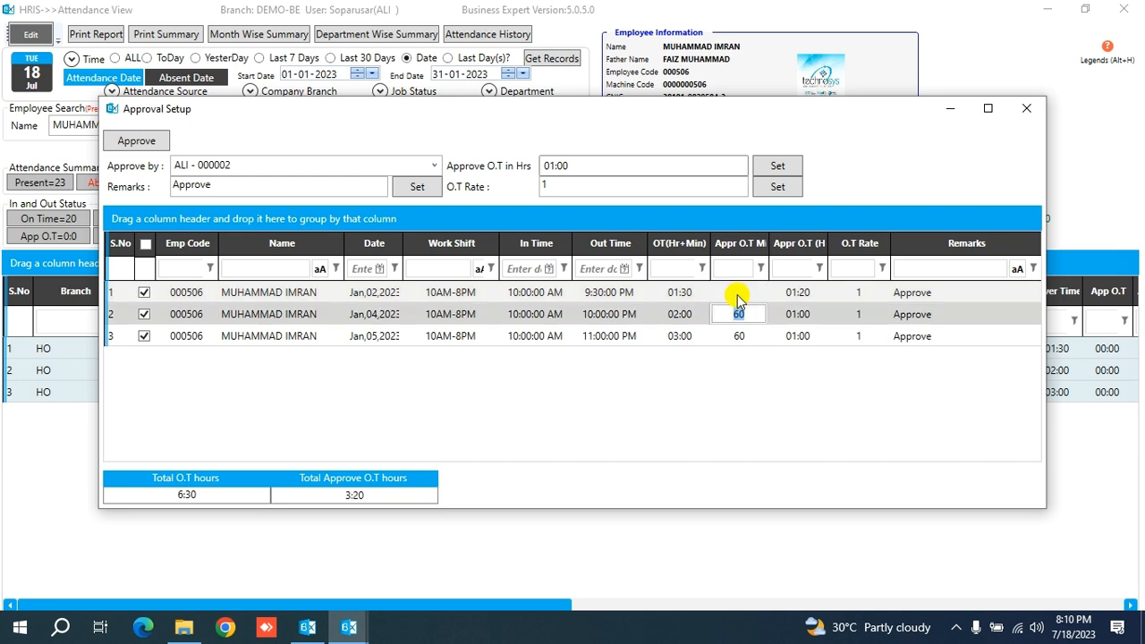
type("100")
key("Return")
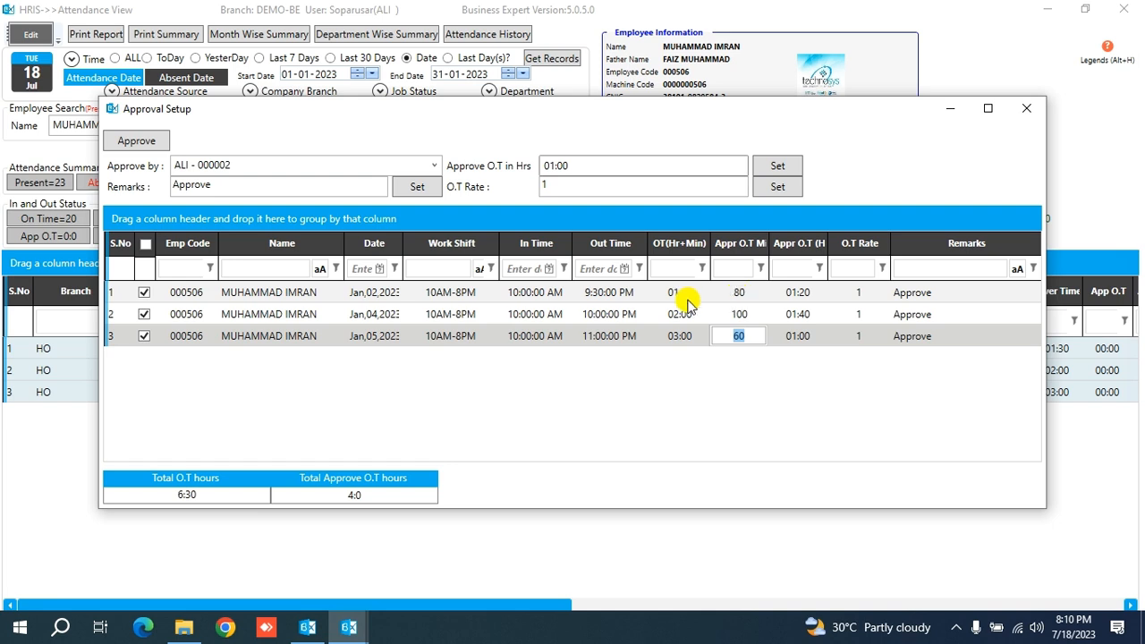
Exclude the Jan 05 record from the approval and try to set its approved overtime minutes to 600.
left_click(144, 337)
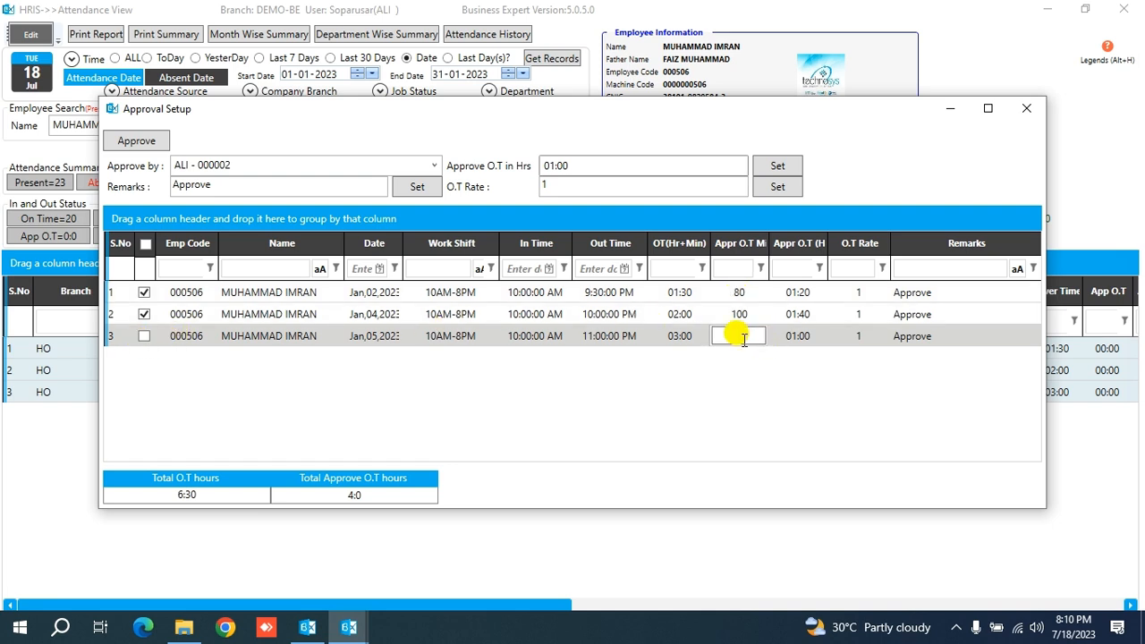
type("600")
key("Return")
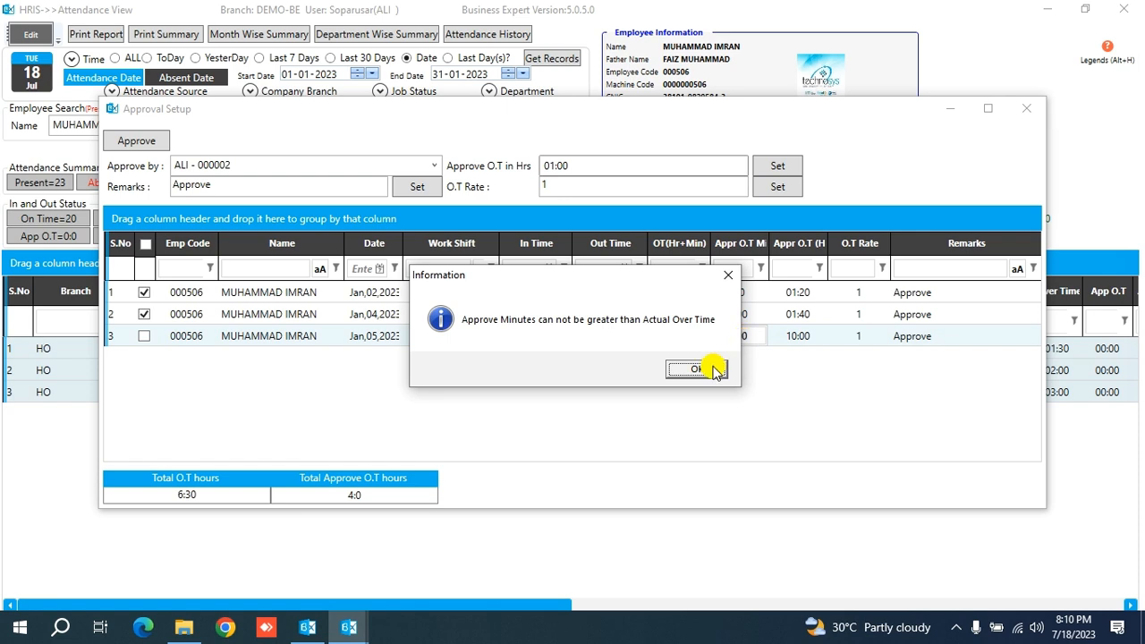
left_click(696, 370)
Set the approved overtime minutes of the Jan 05 record to 0.
left_click(737, 336)
type("0")
key("Return")
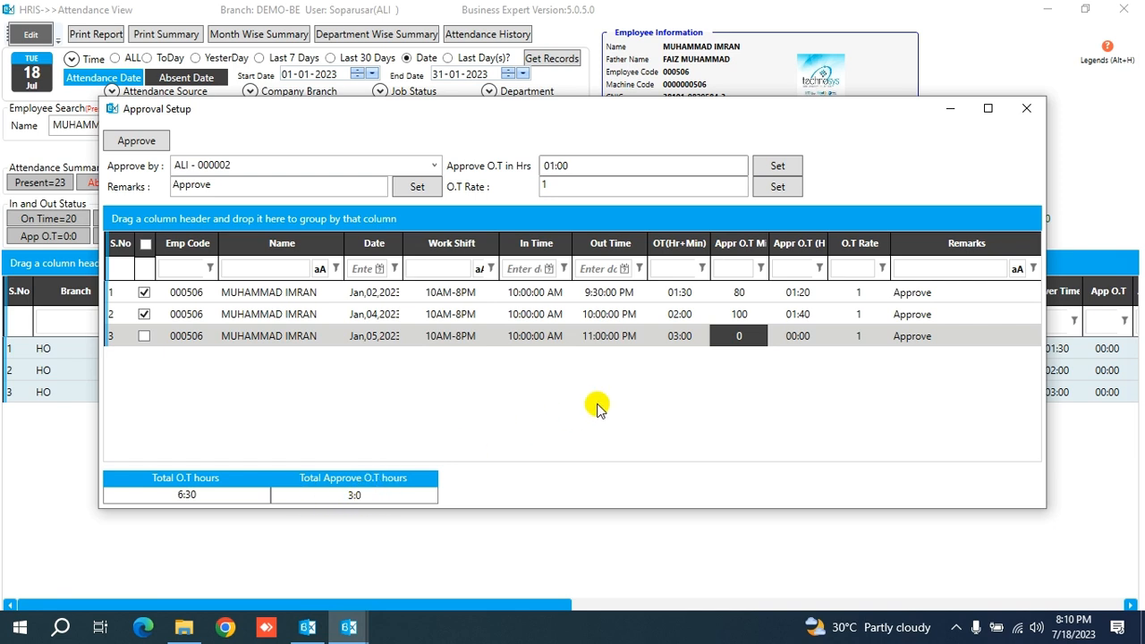
Approve the overtime of the checked records and list the approved overtime entries.
left_click(140, 143)
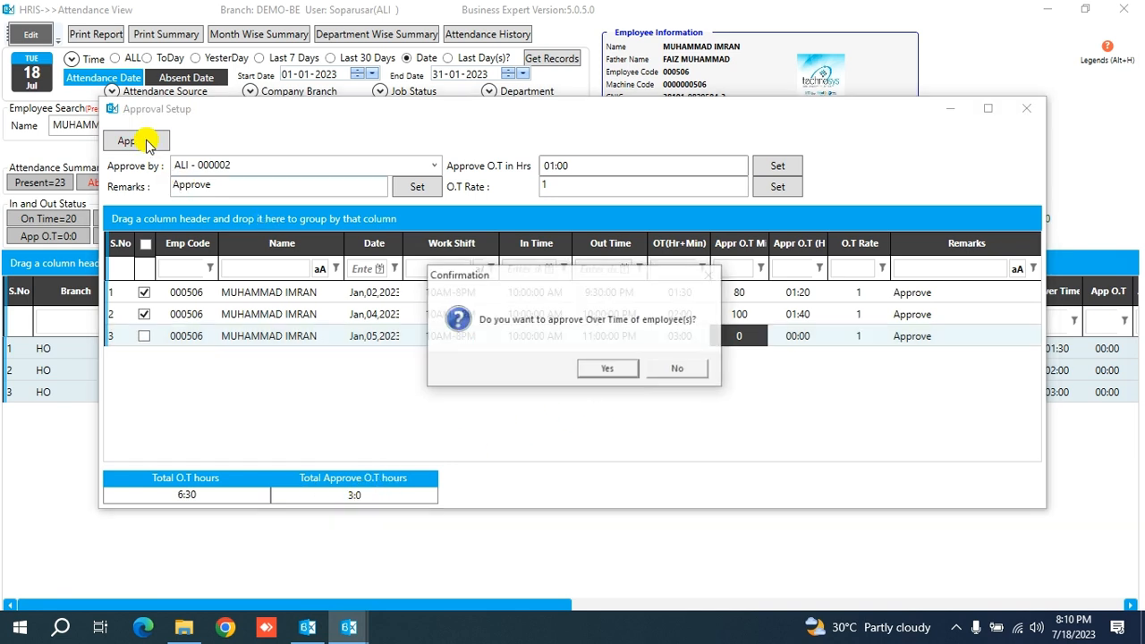
left_click(608, 368)
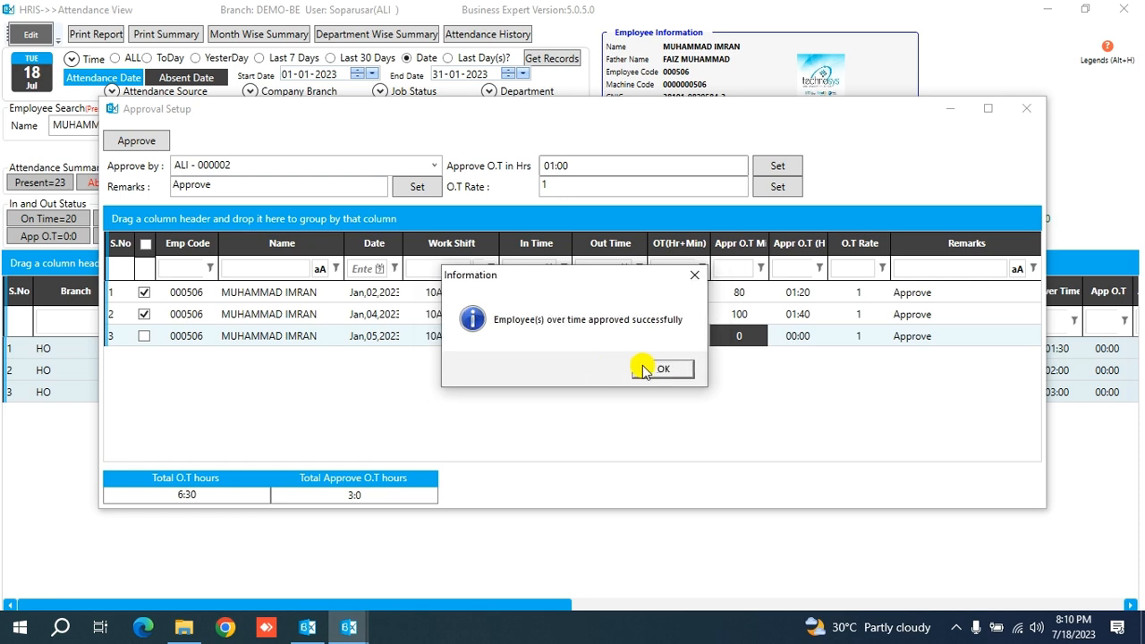
left_click(649, 371)
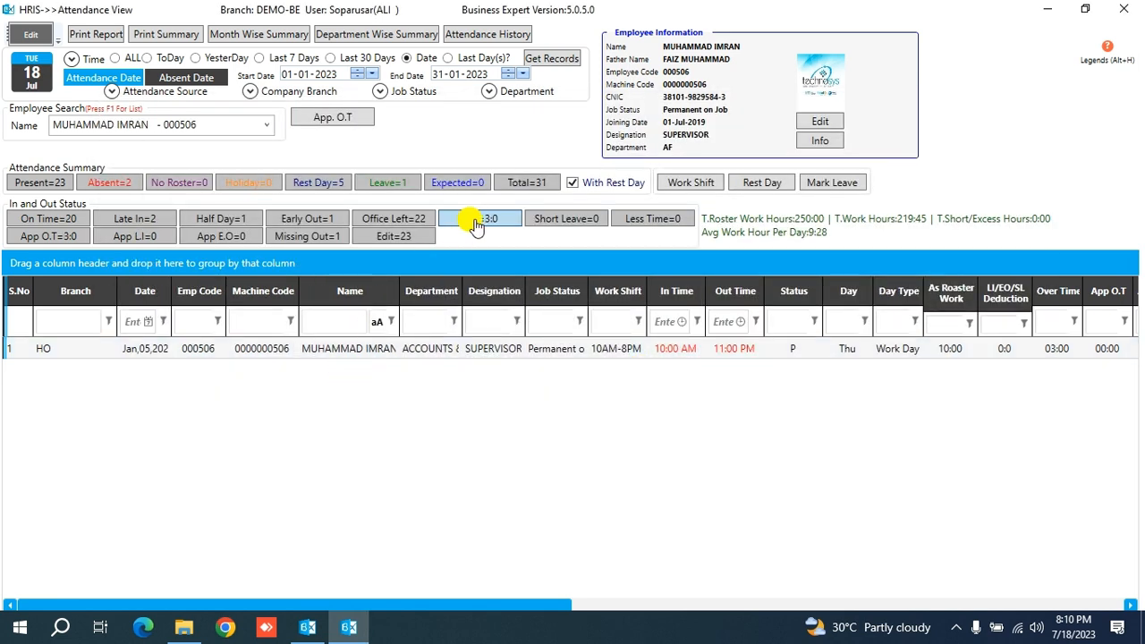
left_click(54, 241)
Filter to the late-in records, view the late-in approval setup for all of them and close it without approving.
left_click(142, 219)
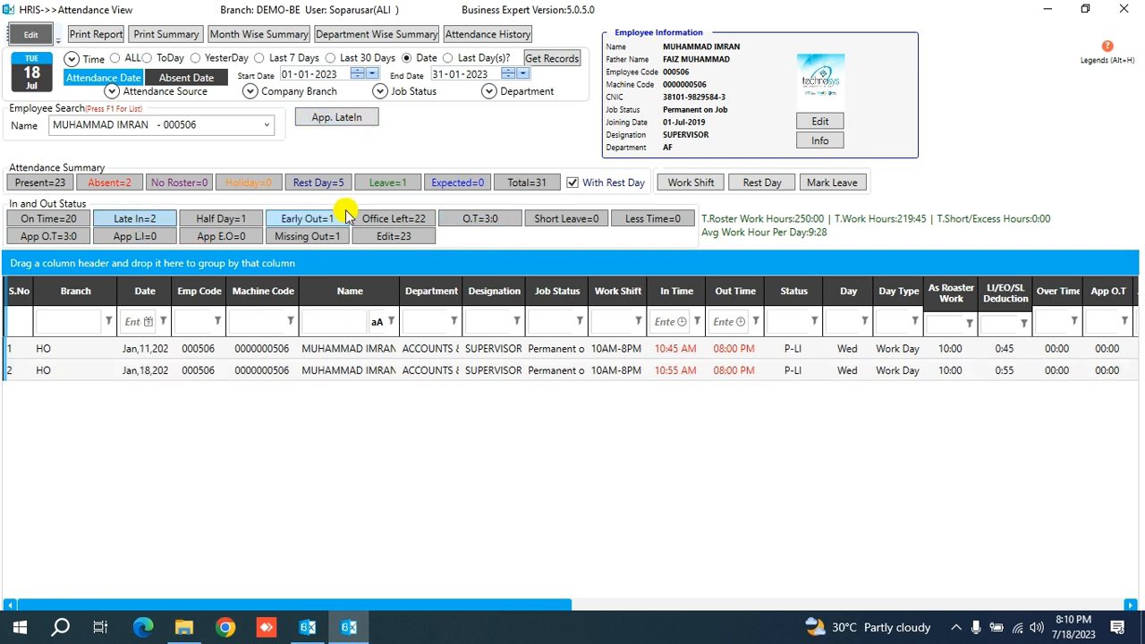
left_click(341, 350)
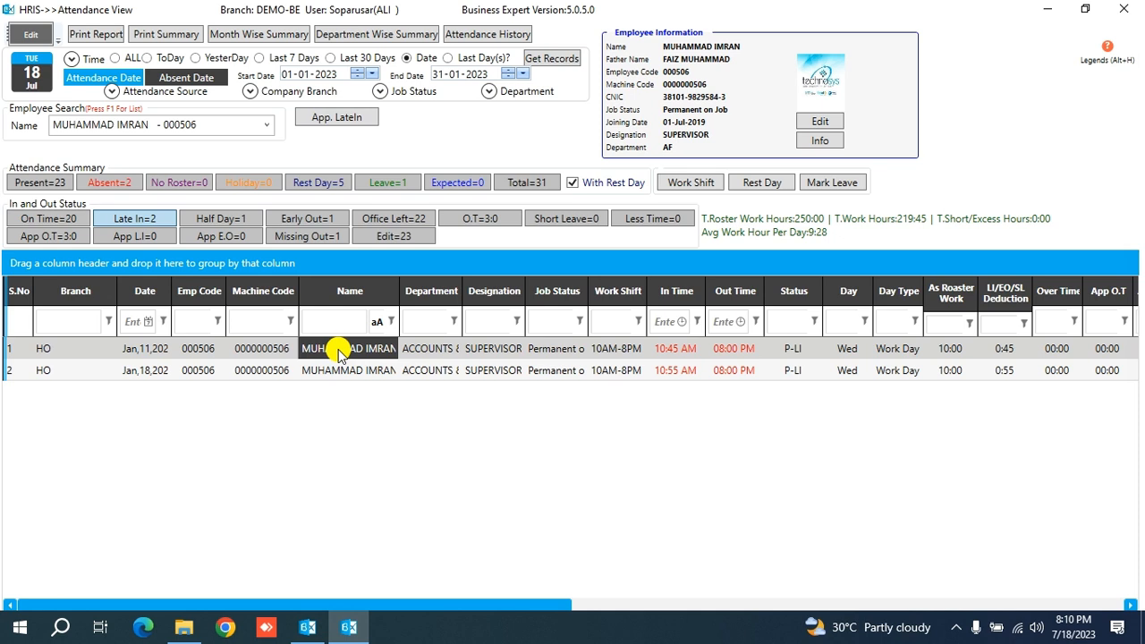
key("ctrl+a")
left_click(325, 124)
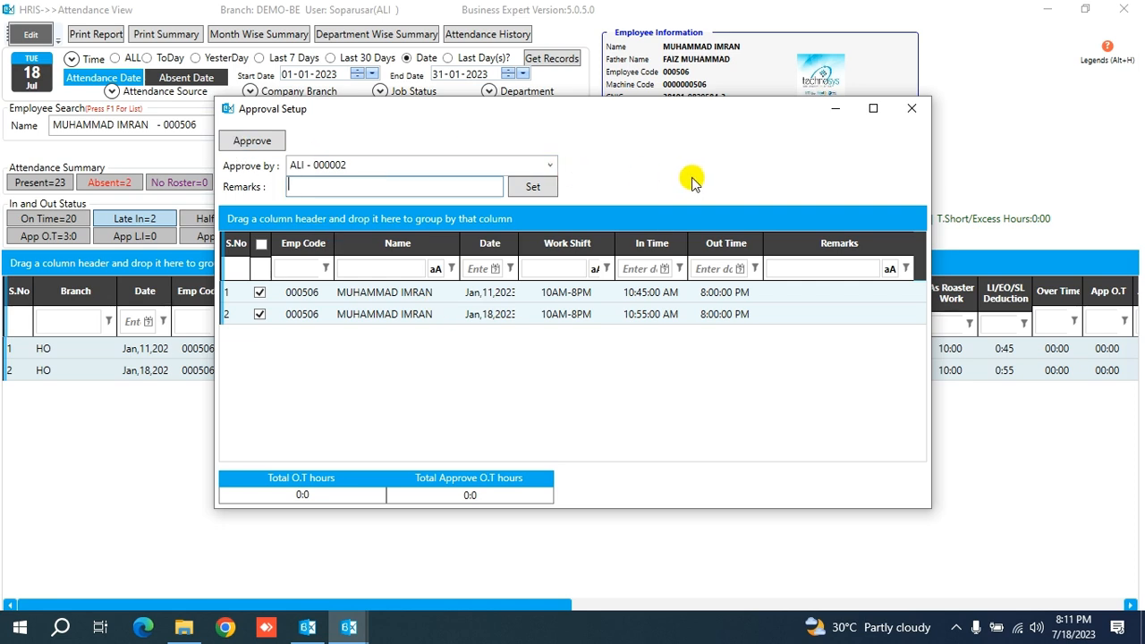
left_click(911, 108)
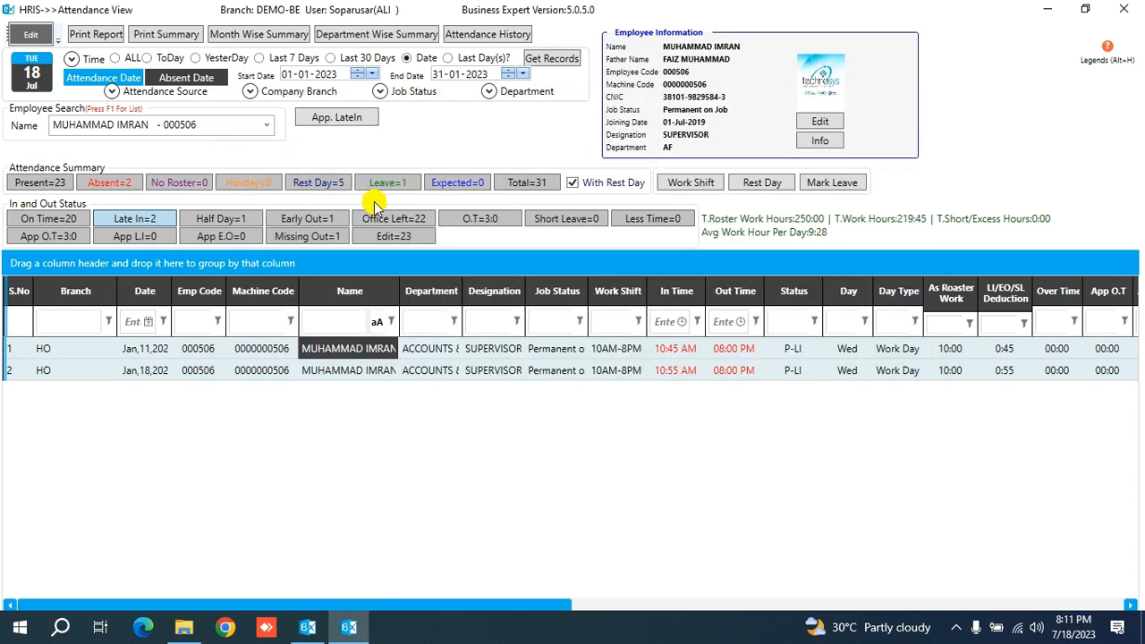
Filter to the early-out record, view its early-out approval setup and close it without approving.
left_click(290, 220)
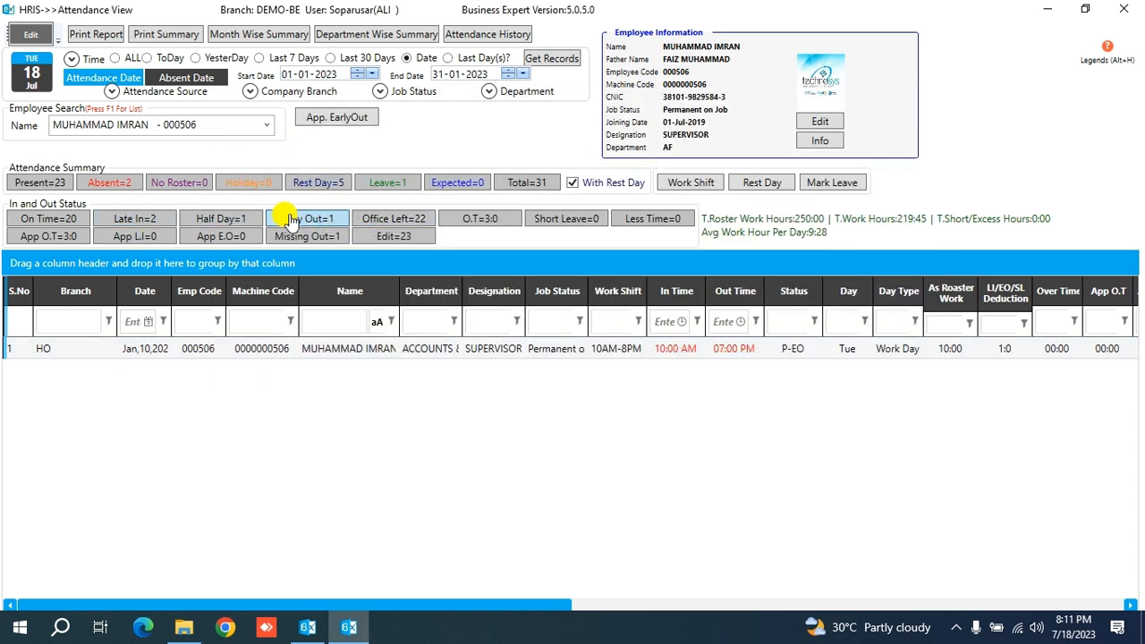
left_click(491, 351)
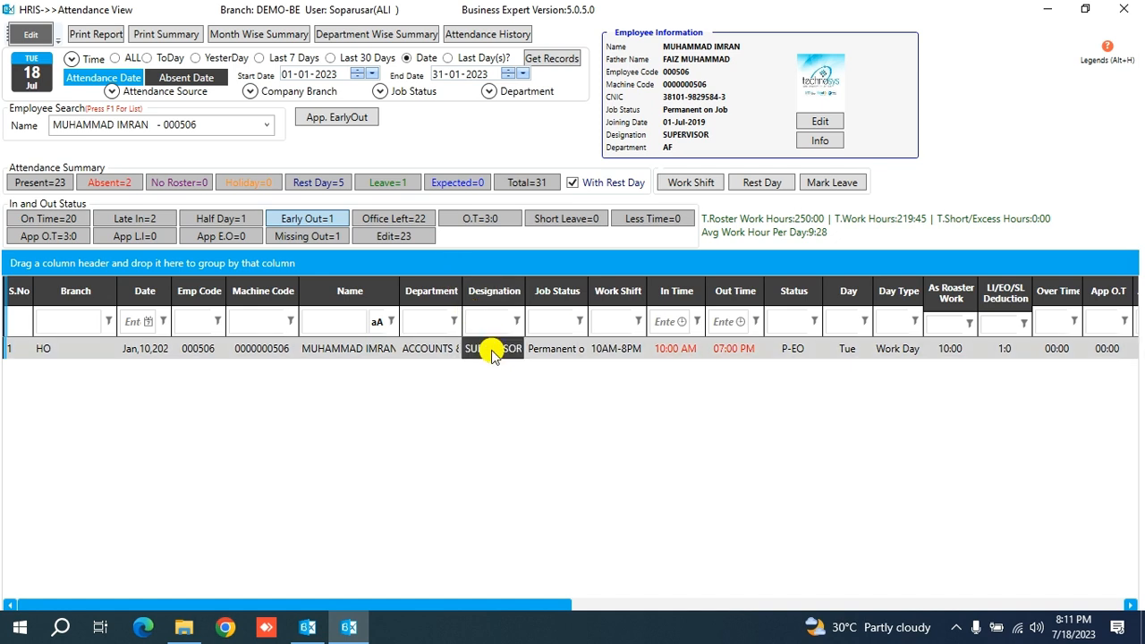
left_click(349, 128)
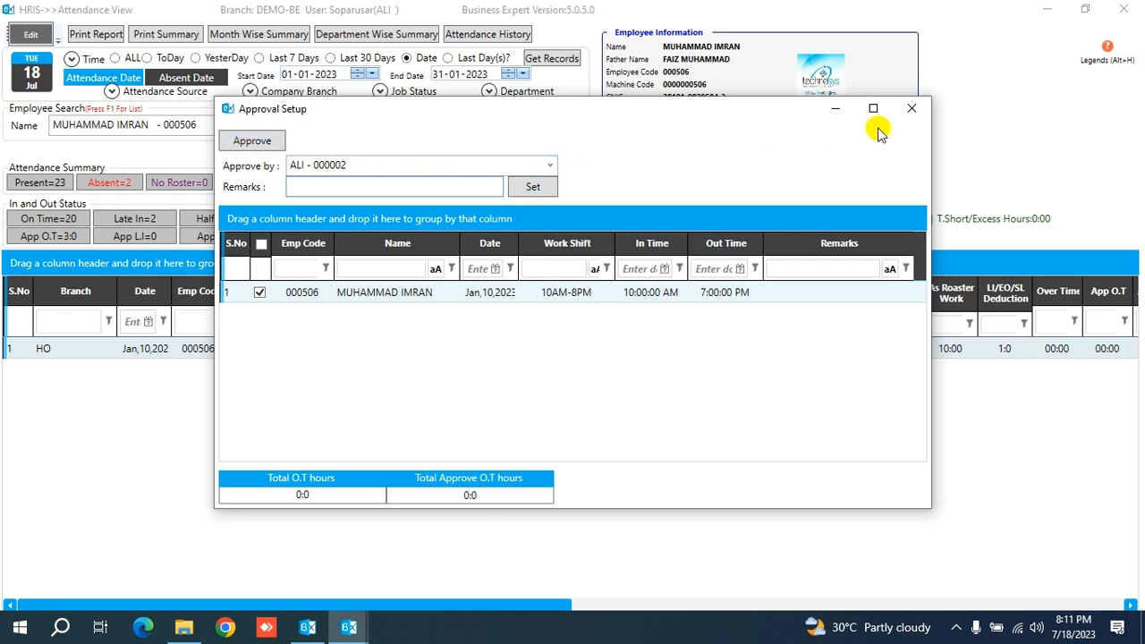
left_click(912, 108)
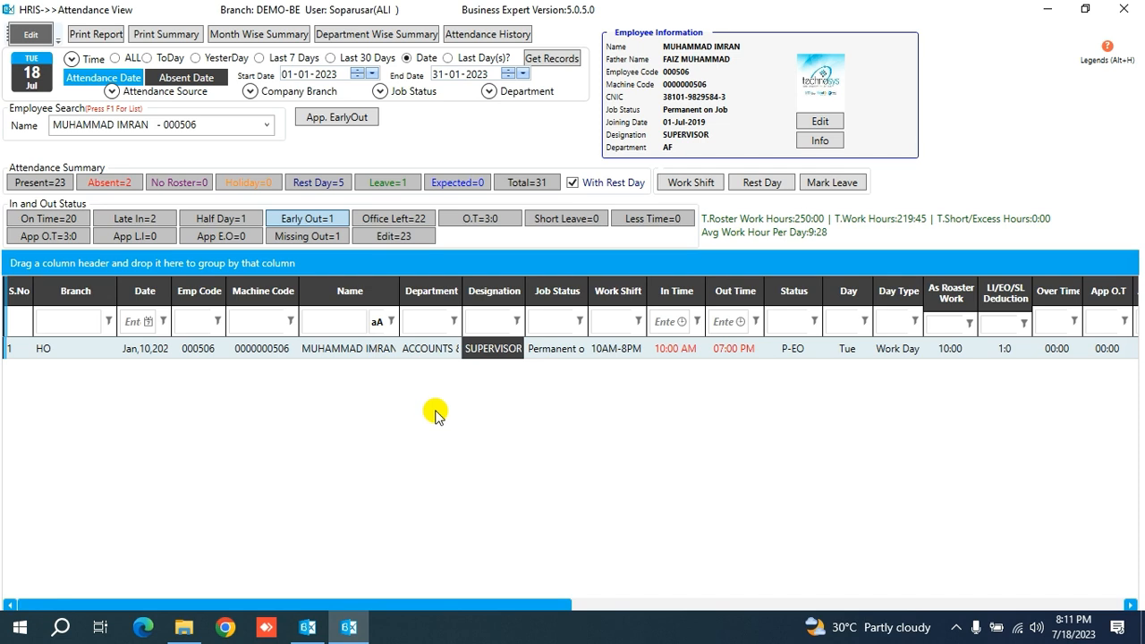